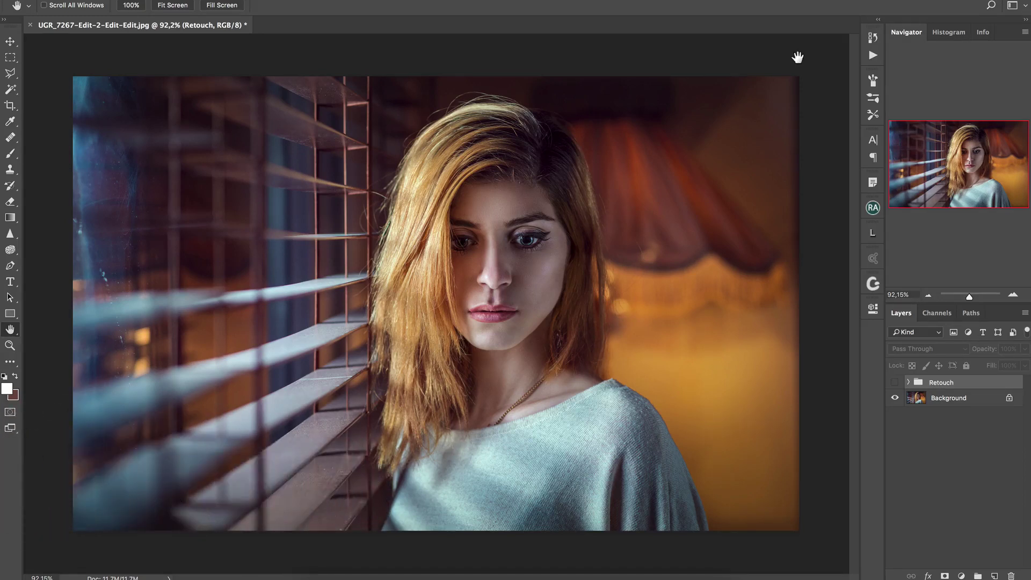
- Show the History panel listing the group, Curves and Hue/Saturation edits made so far
left_click(871, 36)
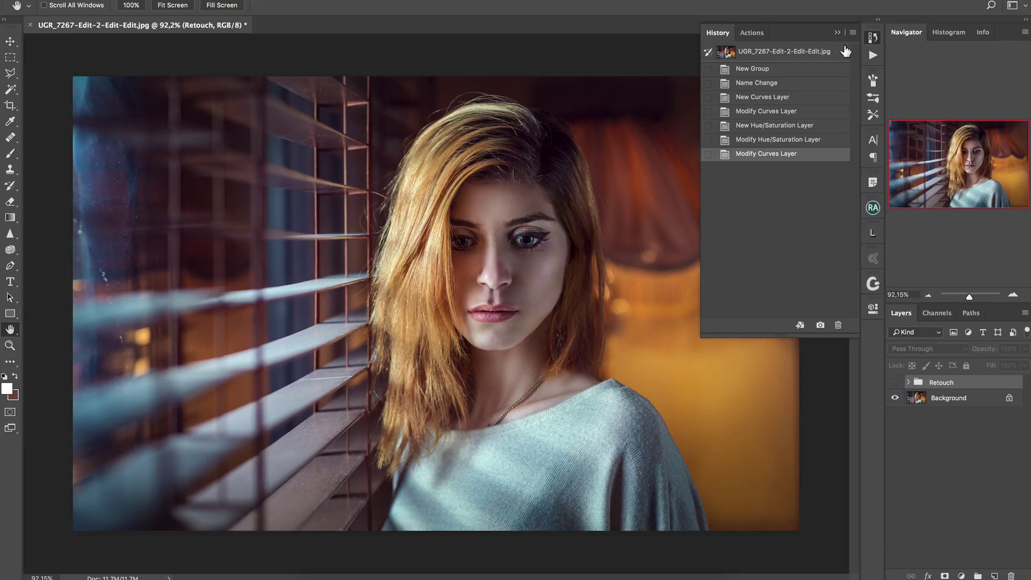
- Make the Retouch group visible over the portrait
left_click(872, 37)
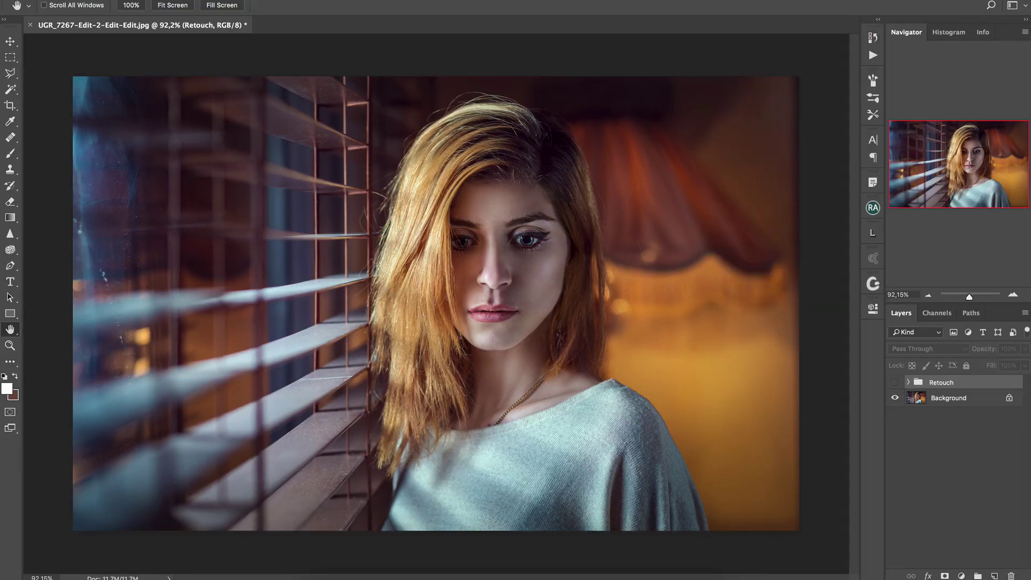
left_click(909, 383)
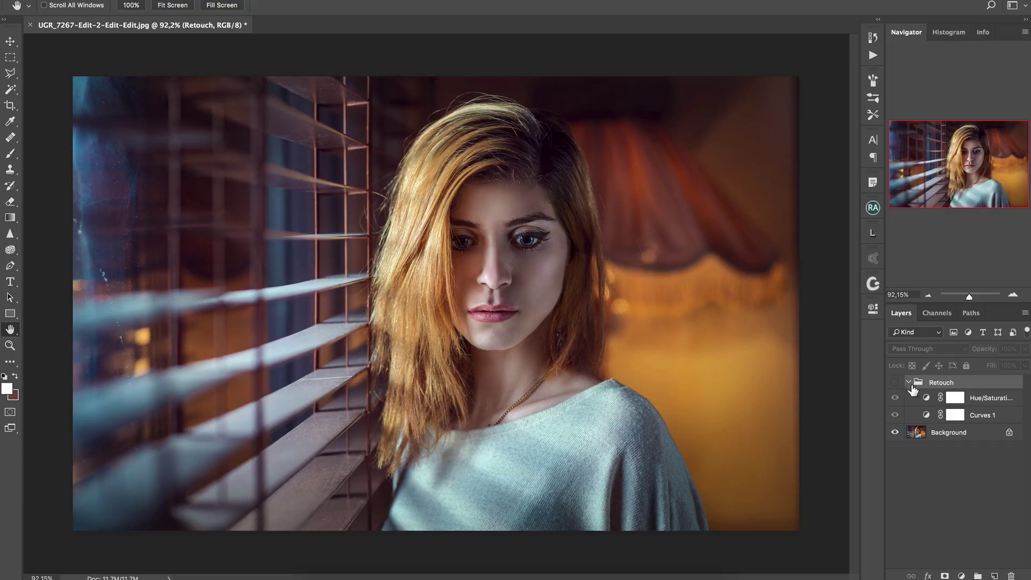
left_click(909, 382)
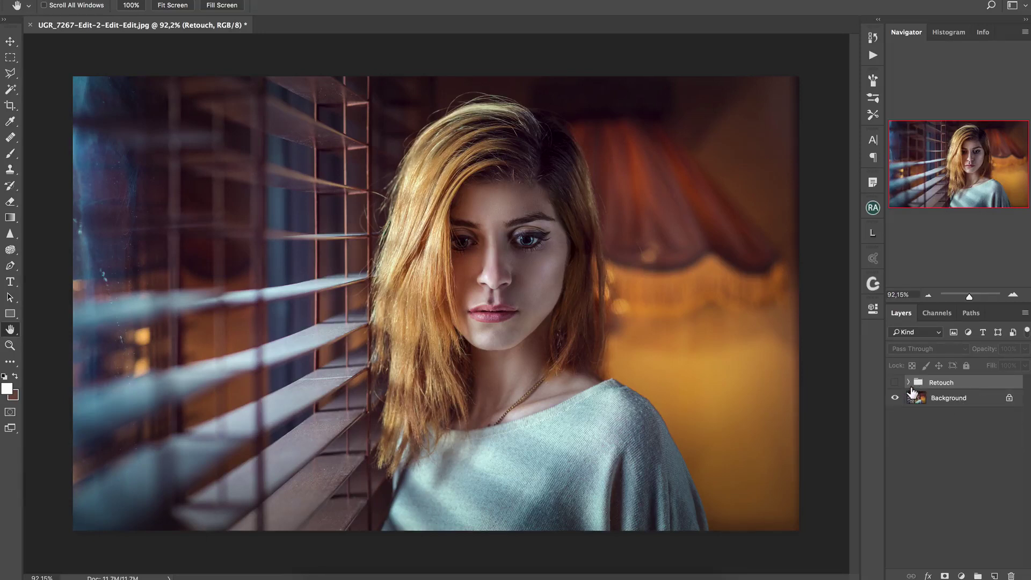
left_click(895, 383)
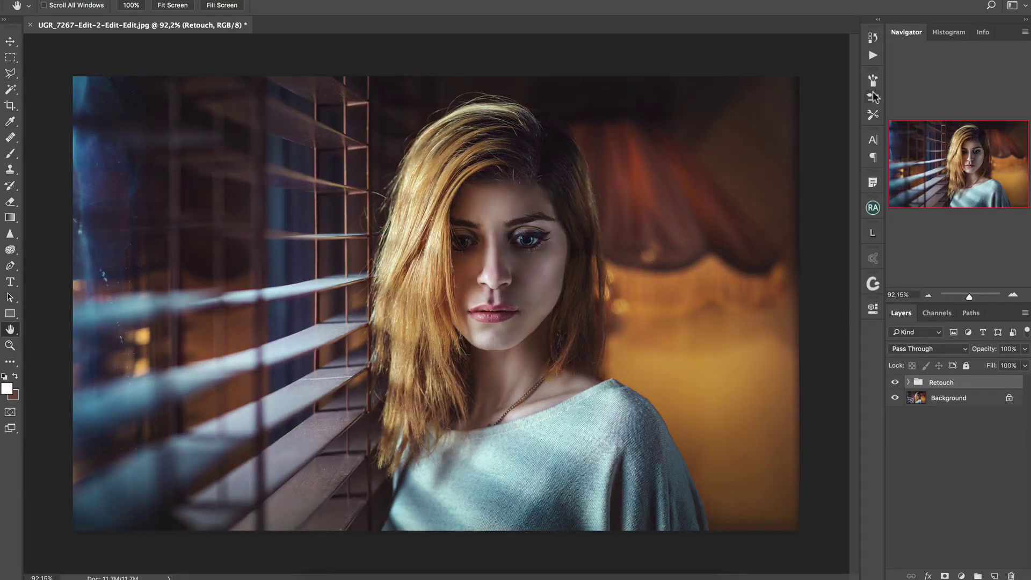
- Save the current state as a history snapshot named Retouch
left_click(872, 39)
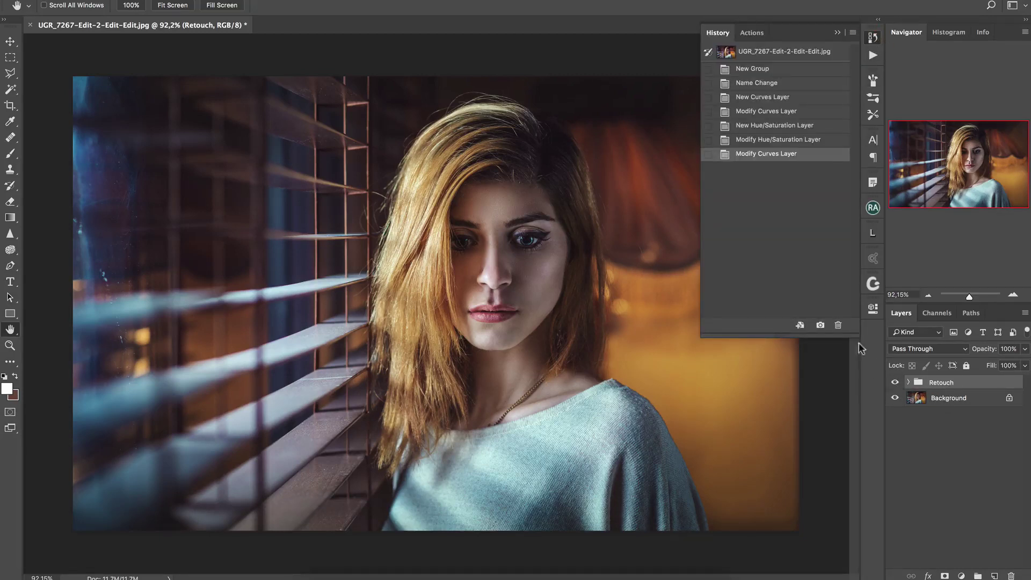
left_click(820, 325)
left_click(751, 67)
double_click(751, 67)
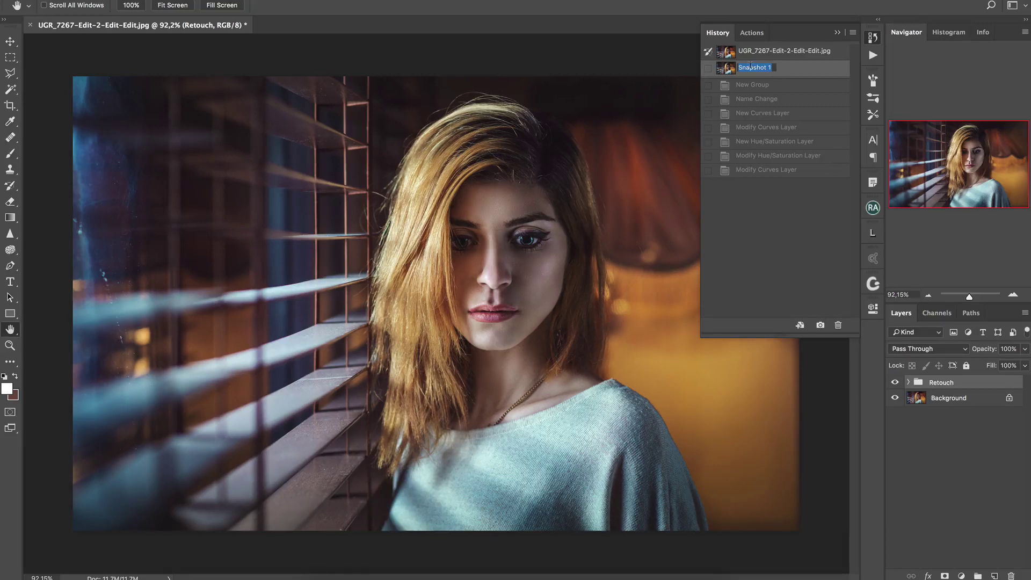
type("RE")
type("ch")
key("Return")
left_click(961, 576)
left_click(928, 513)
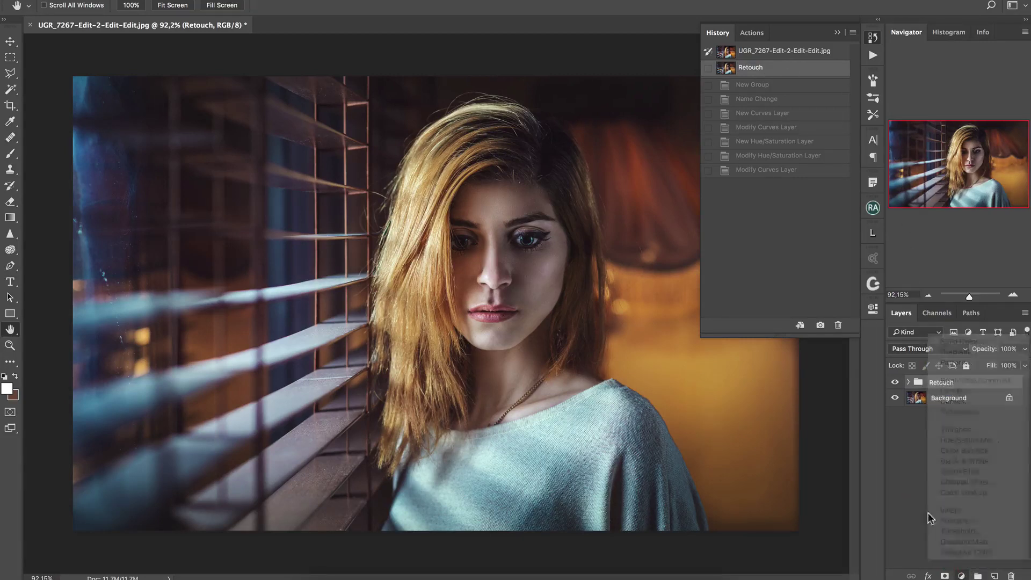
- Create a new layer group named Tonlama 1
left_click(978, 576)
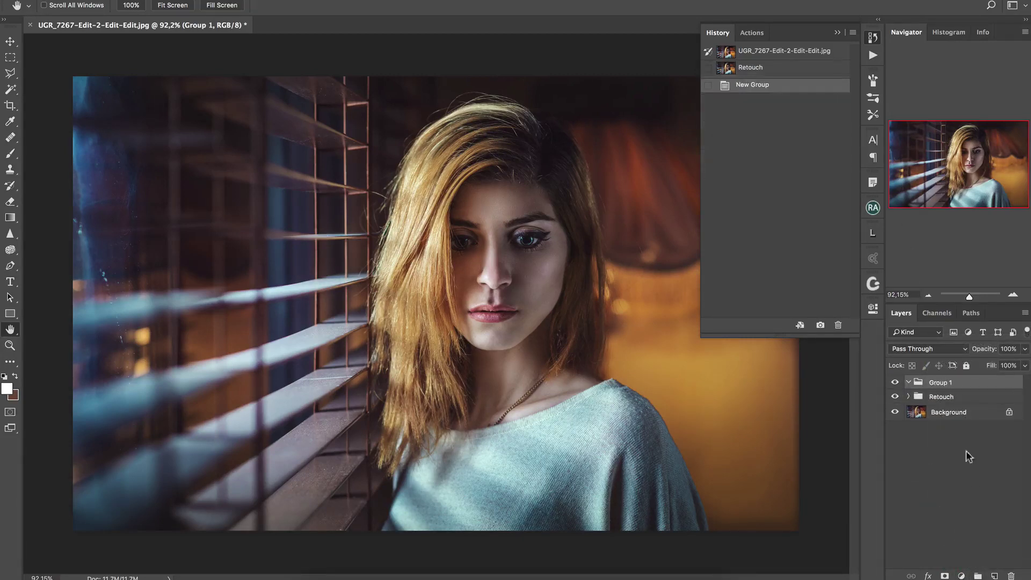
double_click(940, 383)
type("Tonlama")
type("1")
key("Return")
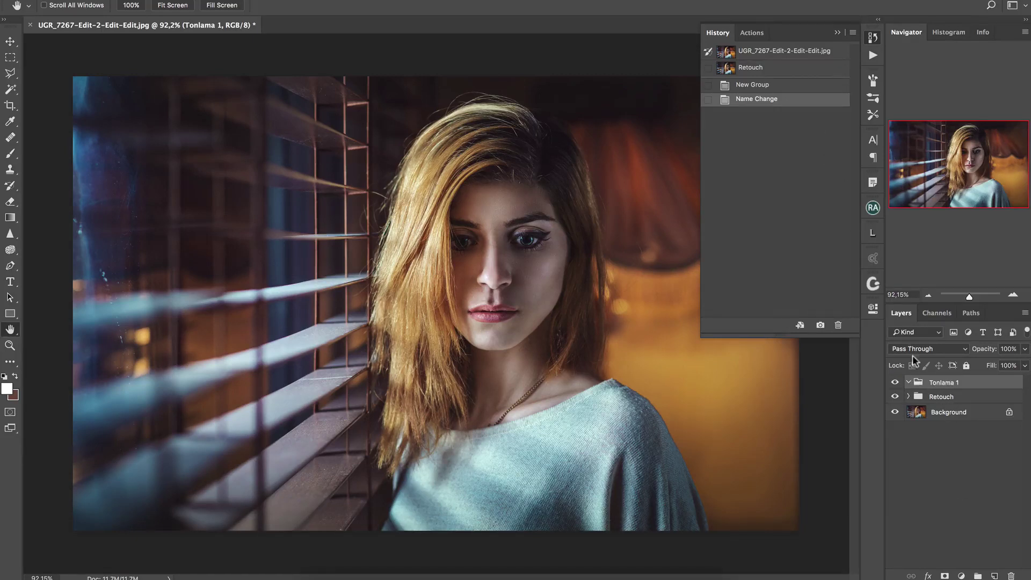
- Add a Curves adjustment, raising the Blue black point and adding a blue midpoint
left_click(873, 38)
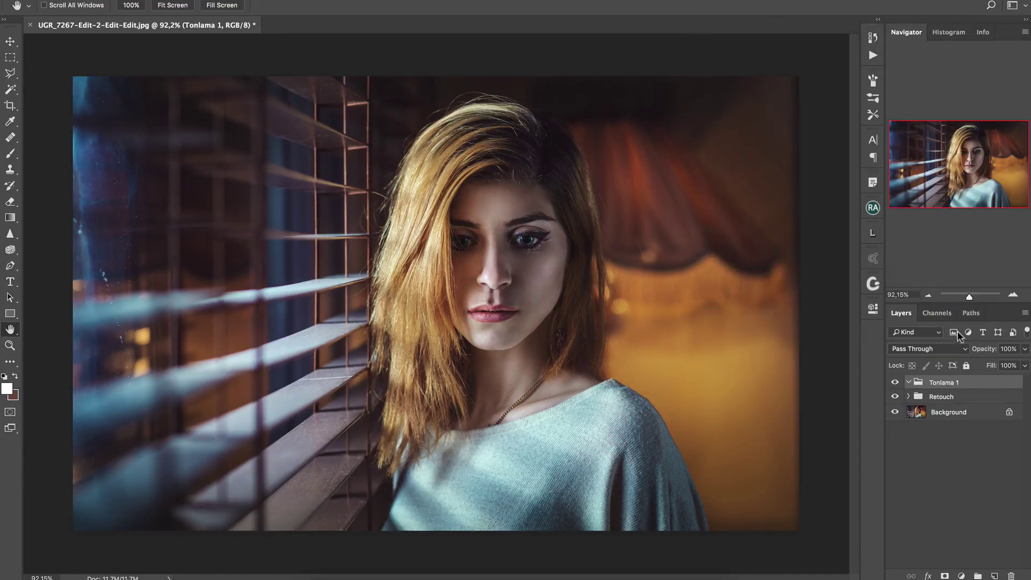
left_click(962, 575)
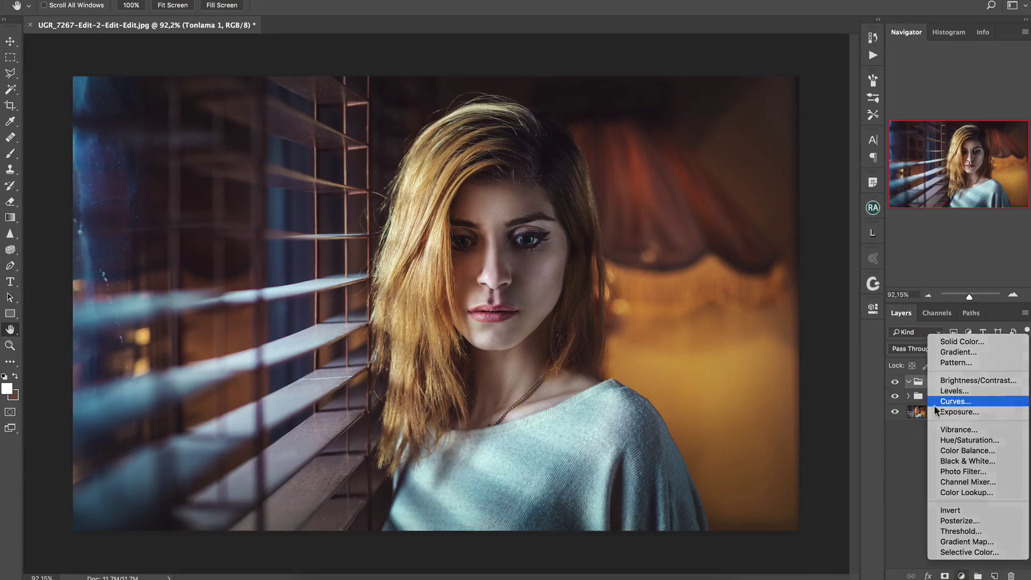
left_click(935, 403)
left_click(752, 358)
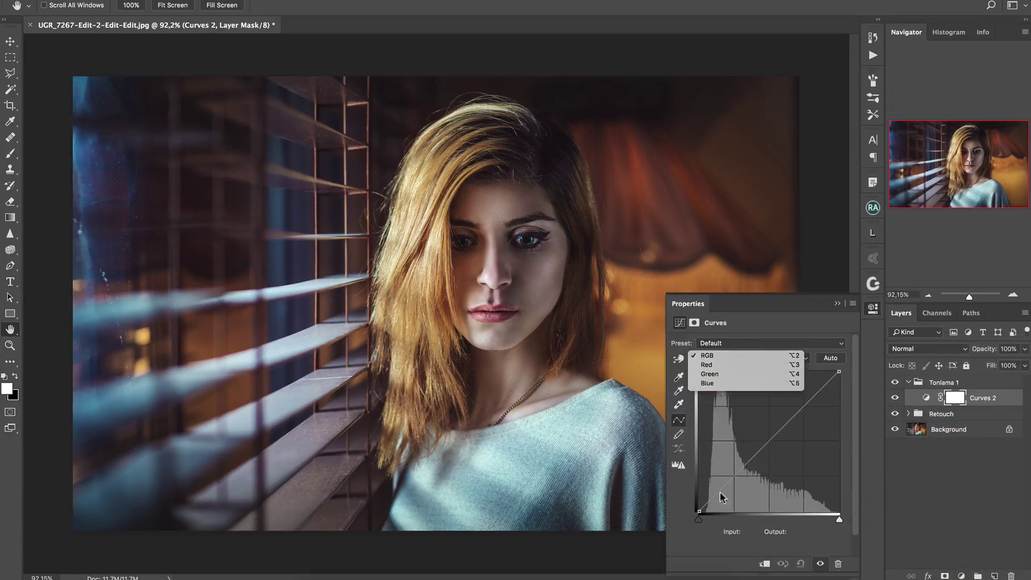
left_click(707, 383)
left_click_drag(699, 512, 699, 497)
left_click_drag(801, 406, 800, 416)
- Lift the Green highlights, then darken RGB shadows and lift RGB highlights on the curve
left_click(751, 358)
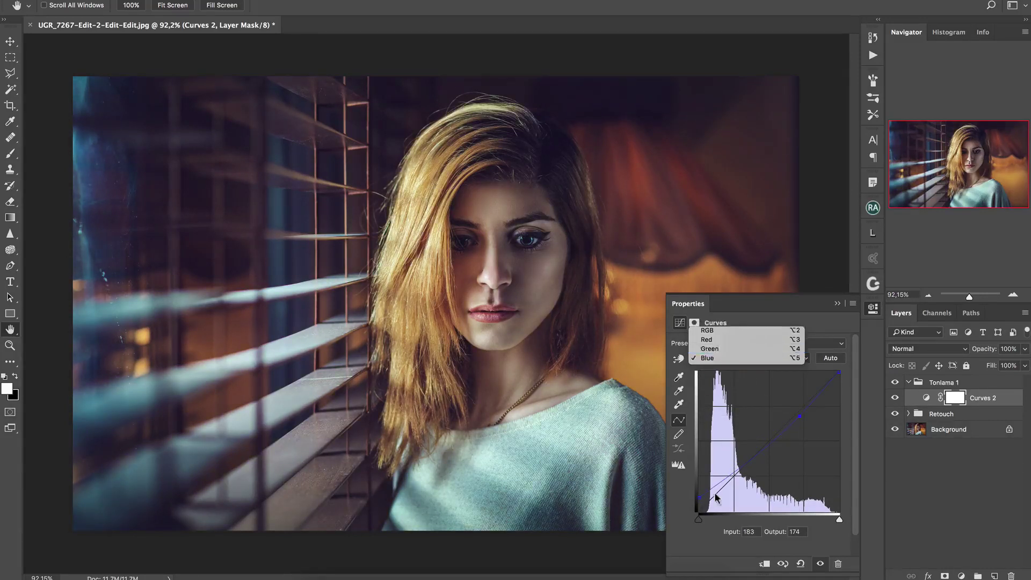
left_click(710, 349)
left_click_drag(699, 513, 699, 499)
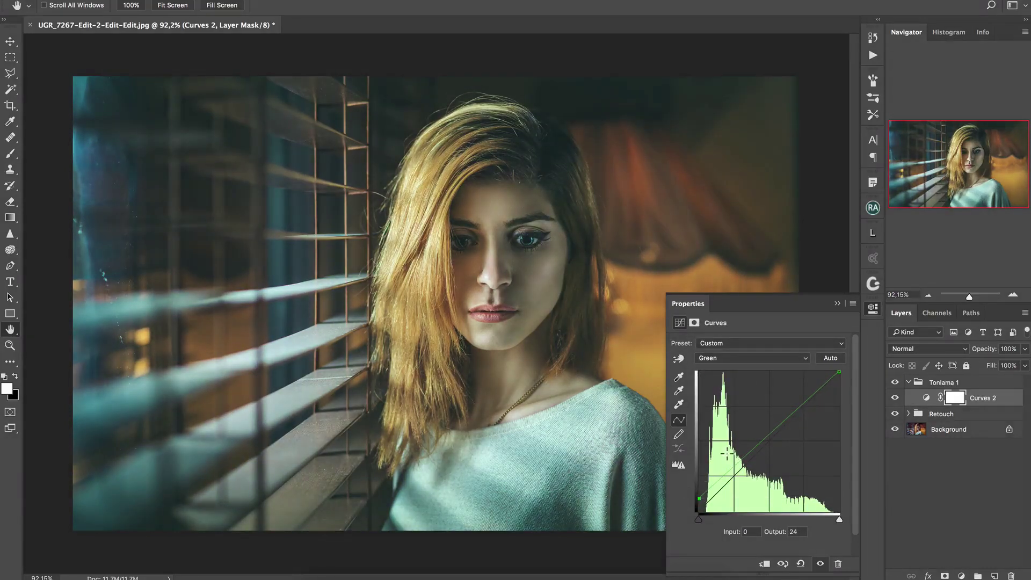
left_click_drag(802, 411, 801, 403)
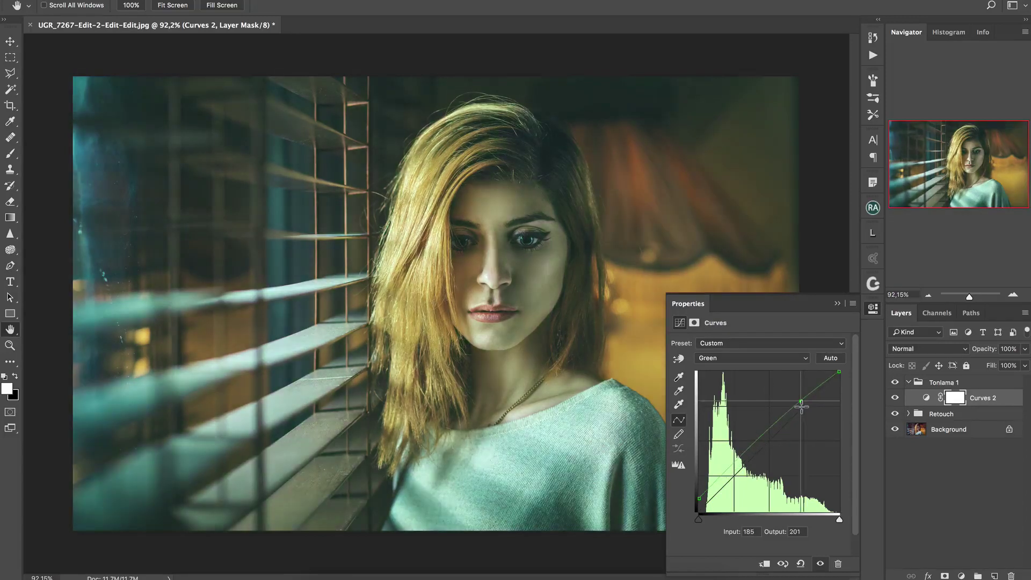
left_click_drag(699, 498, 704, 513)
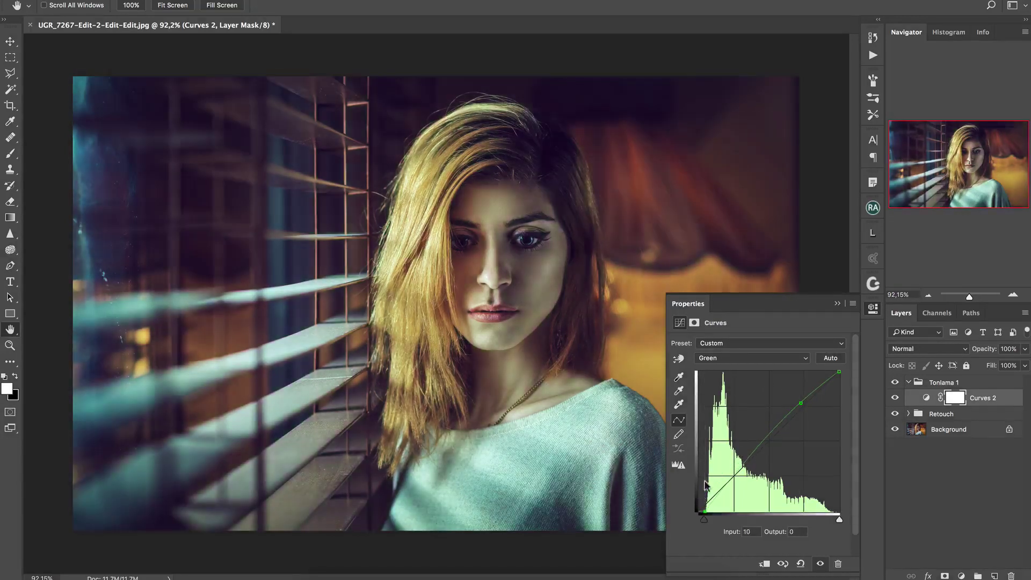
left_click(719, 359)
left_click(709, 339)
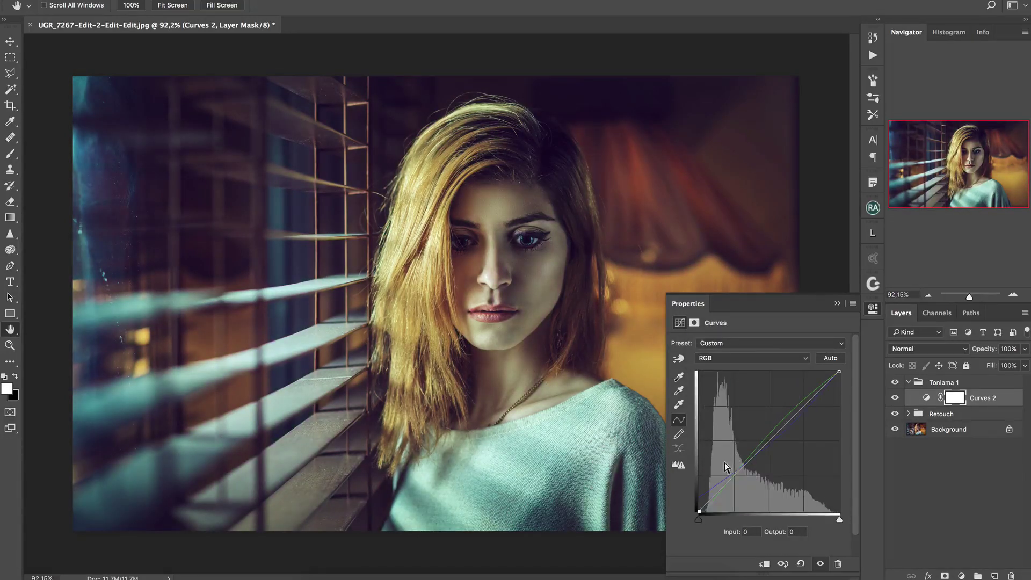
left_click_drag(731, 480, 732, 485)
left_click_drag(807, 404, 808, 398)
- Add a Hue/Saturation adjustment with saturation lowered to -28
left_click(962, 576)
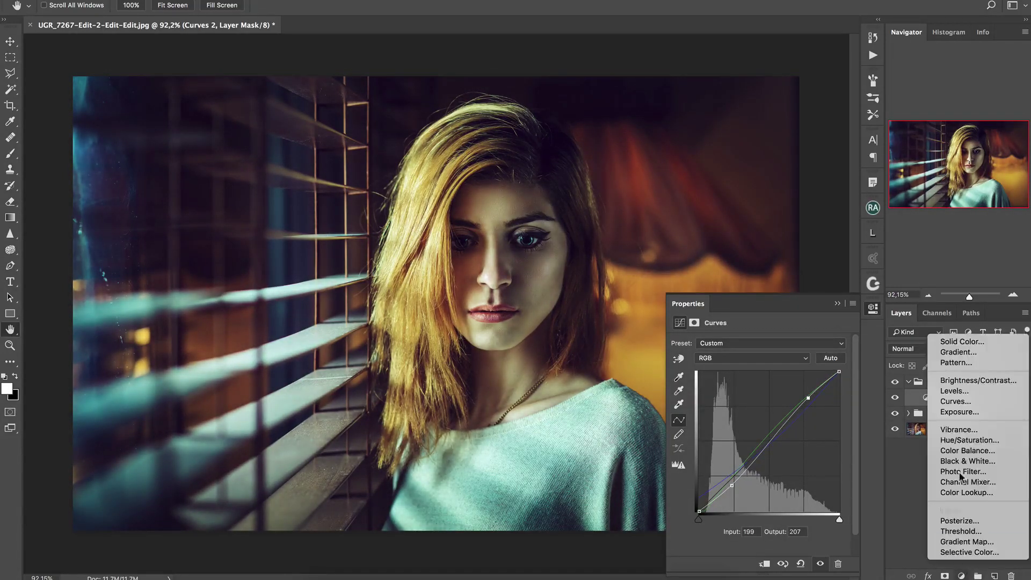
left_click(962, 440)
mouse_move(756, 406)
left_mouse_down()
mouse_move(735, 407)
mouse_move(754, 407)
left_mouse_up()
left_click(872, 308)
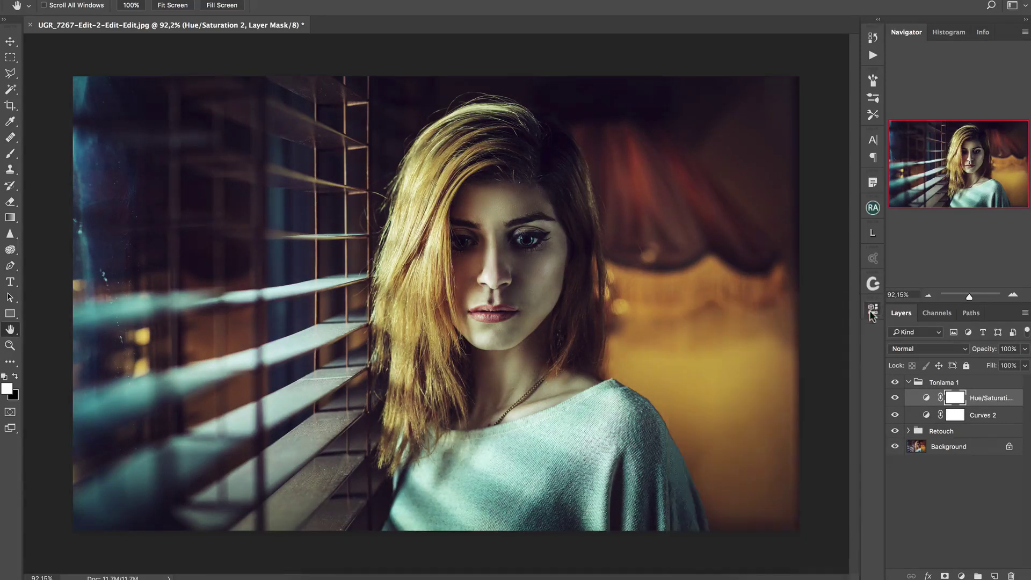
- Save the colour-graded state as a history snapshot named Tonlama 1
left_click(909, 382)
left_click(874, 37)
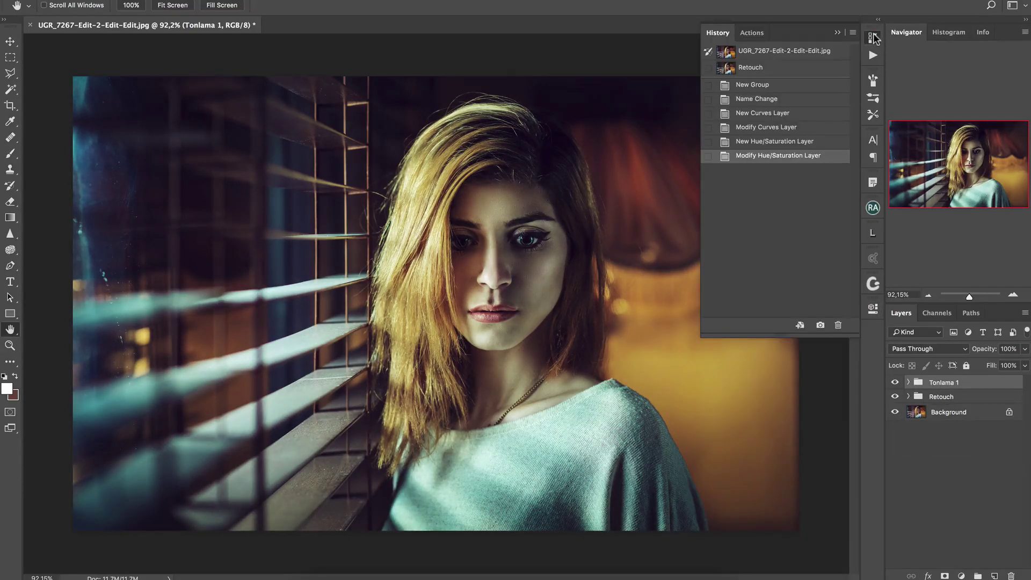
left_click(821, 325)
double_click(749, 83)
type("Tonl")
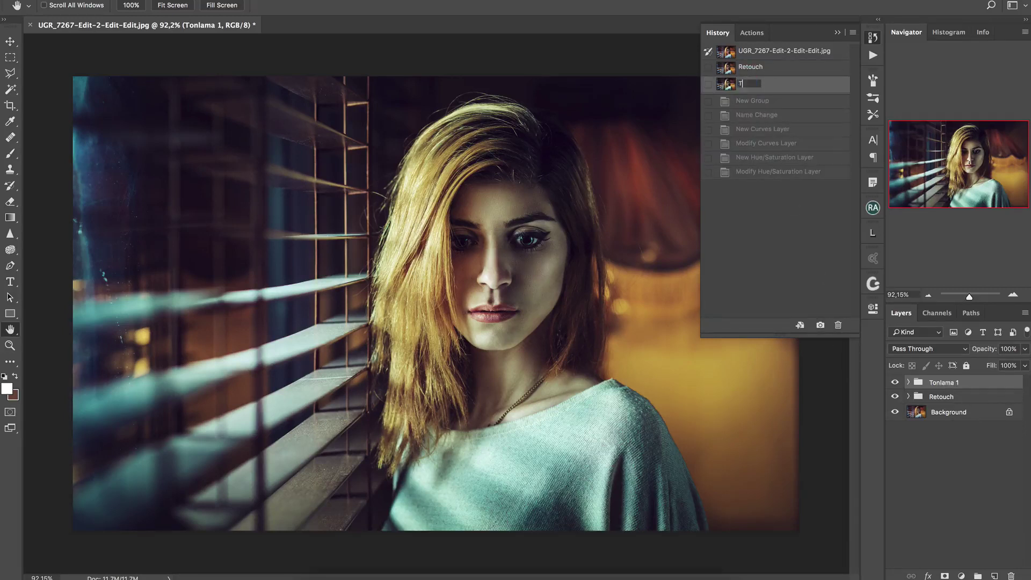
type("ama 1")
key("Return")
- Hide the Tonlama 1 group and put a Black & White adjustment into a new group
left_click(895, 382)
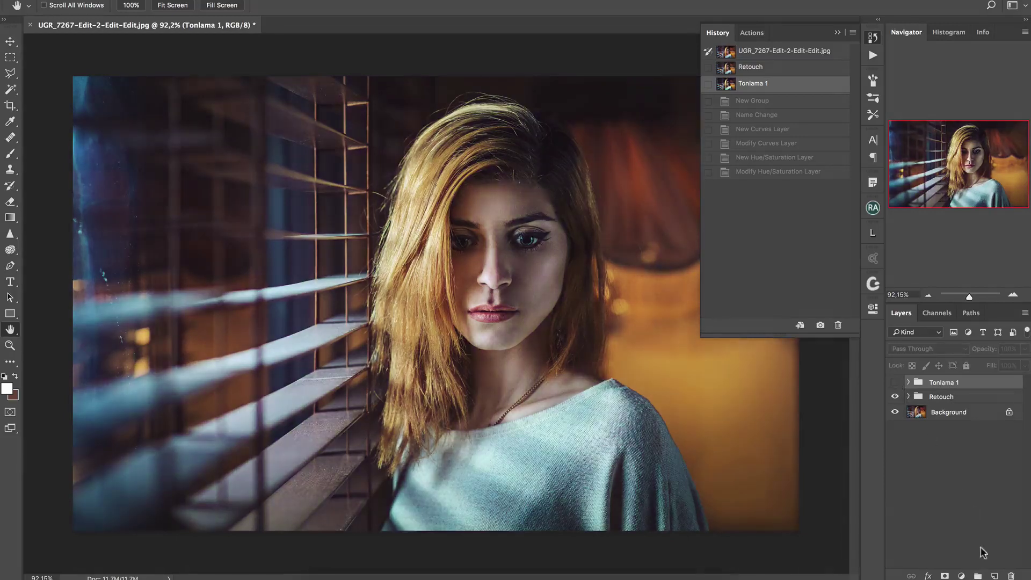
left_click(961, 576)
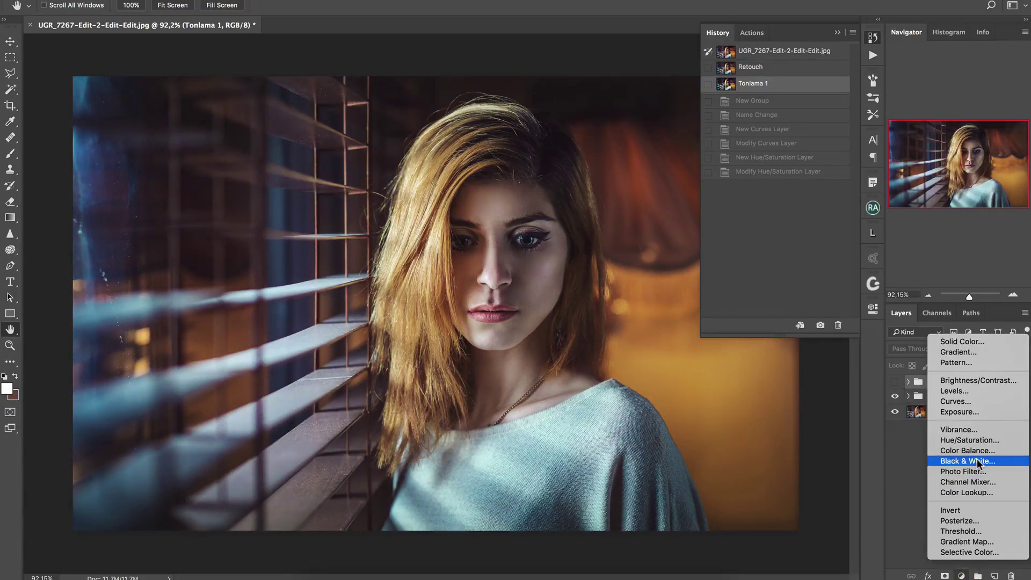
key("Escape")
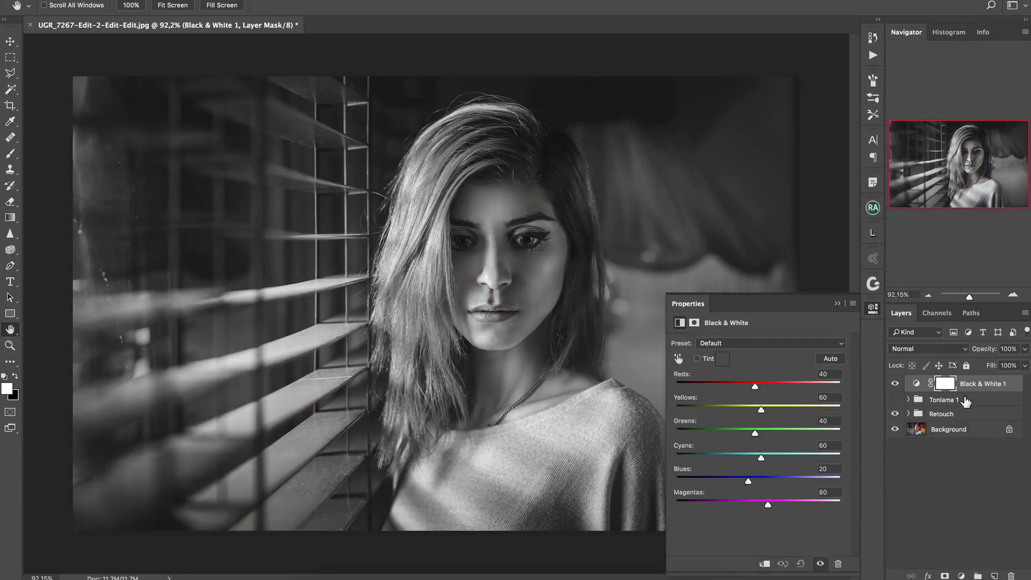
key("ctrl+g")
- Name the black-and-white group S&B, correcting an initial S&N typo
double_click(940, 382)
type("S&N")
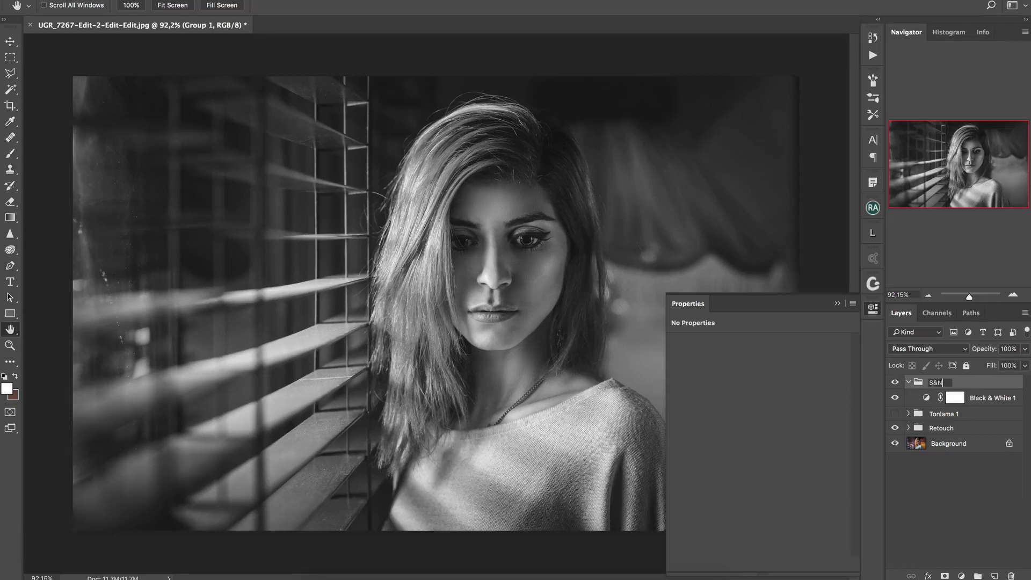
key("Return")
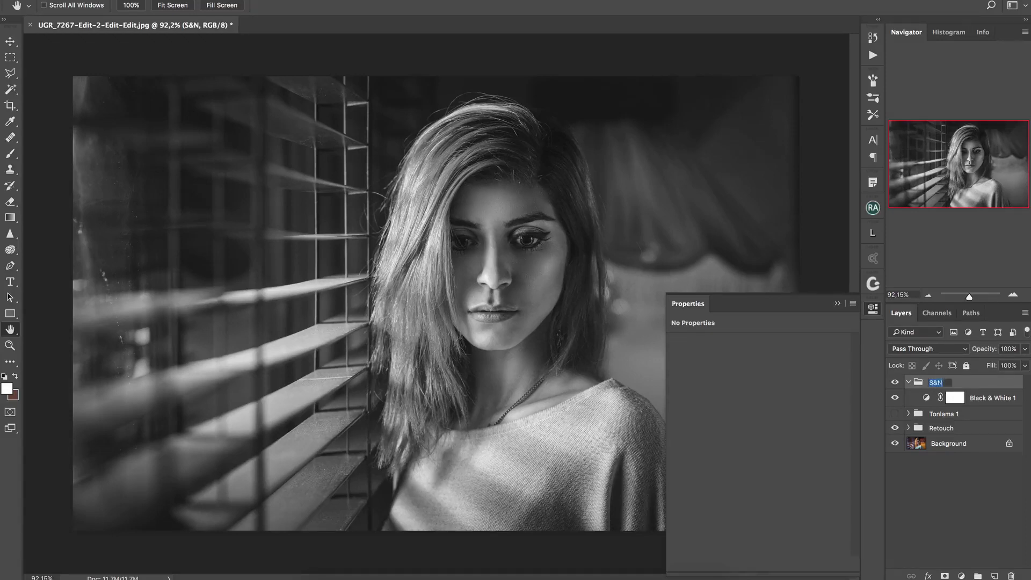
double_click(936, 382)
type("S&B")
key("Return")
left_click(908, 381)
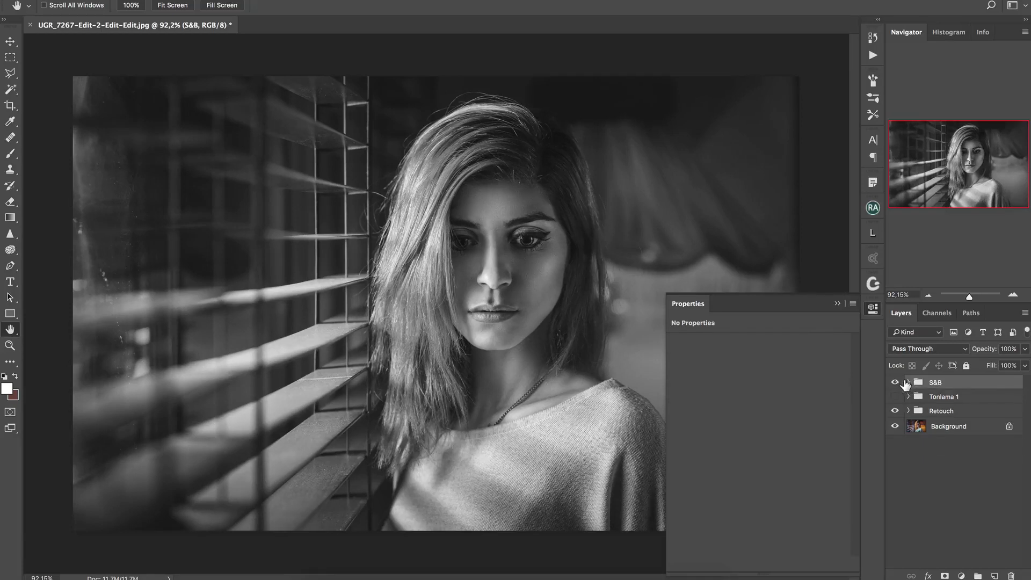
left_click(873, 38)
- Save the black-and-white state as a snapshot named Siyah Beyaz
left_click(822, 325)
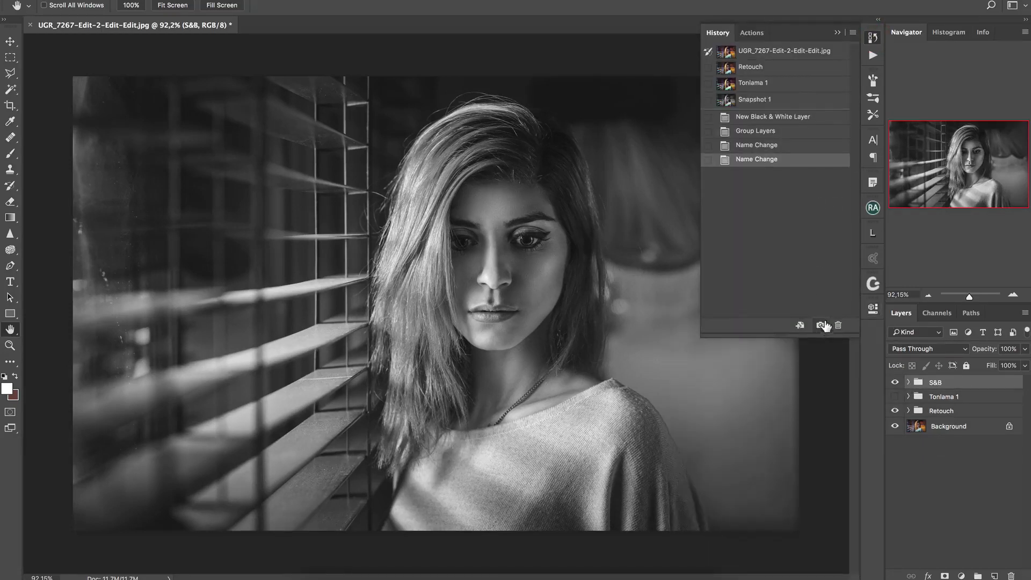
double_click(763, 99)
type("Si")
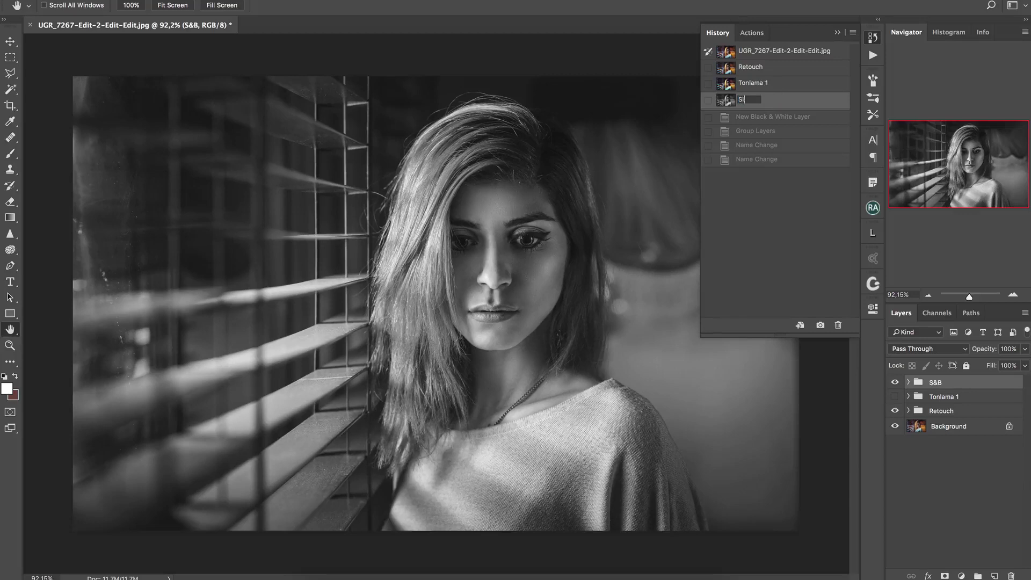
type("yaz")
key("Return")
- Compare the original, Retouch, Tonlama 1 and Siyah Beyaz snapshots, ending on Siyah Beyaz
left_click(764, 64)
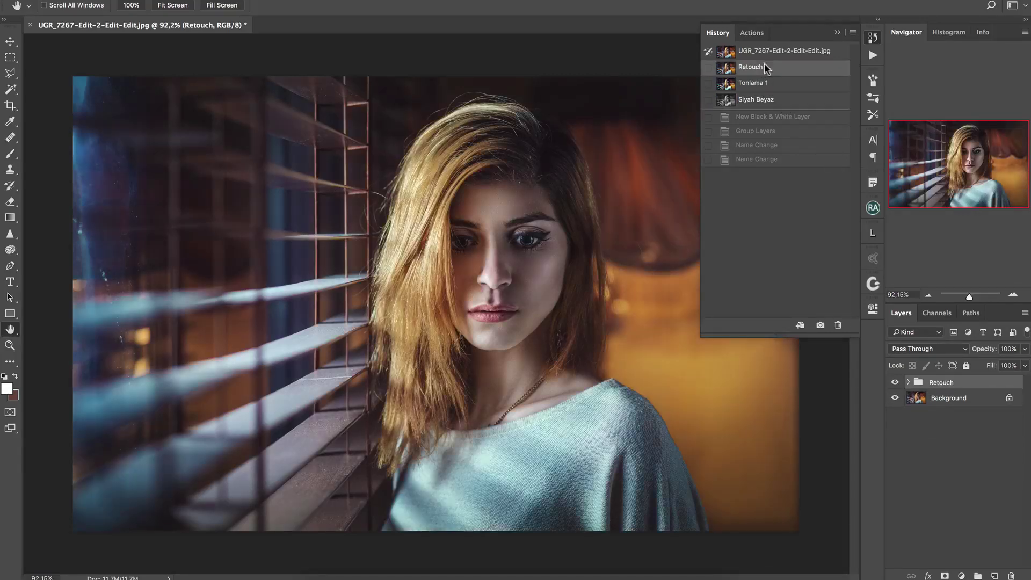
left_click(777, 51)
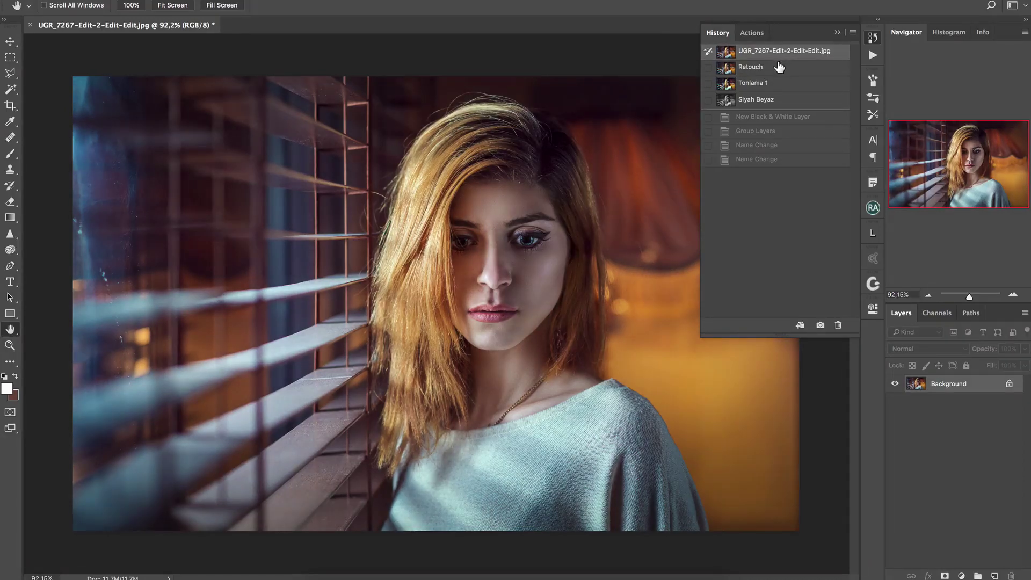
left_click(776, 73)
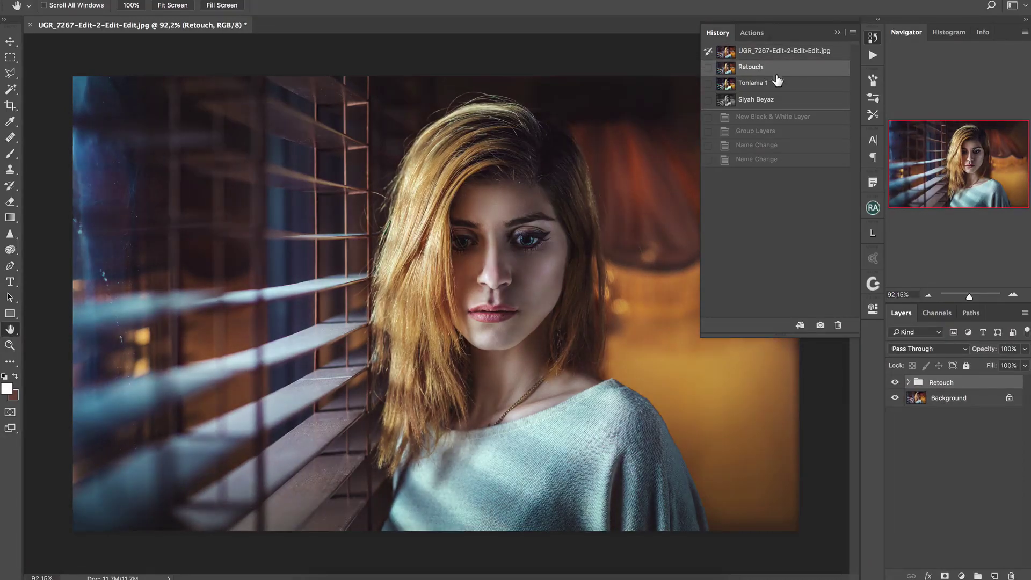
left_click(778, 85)
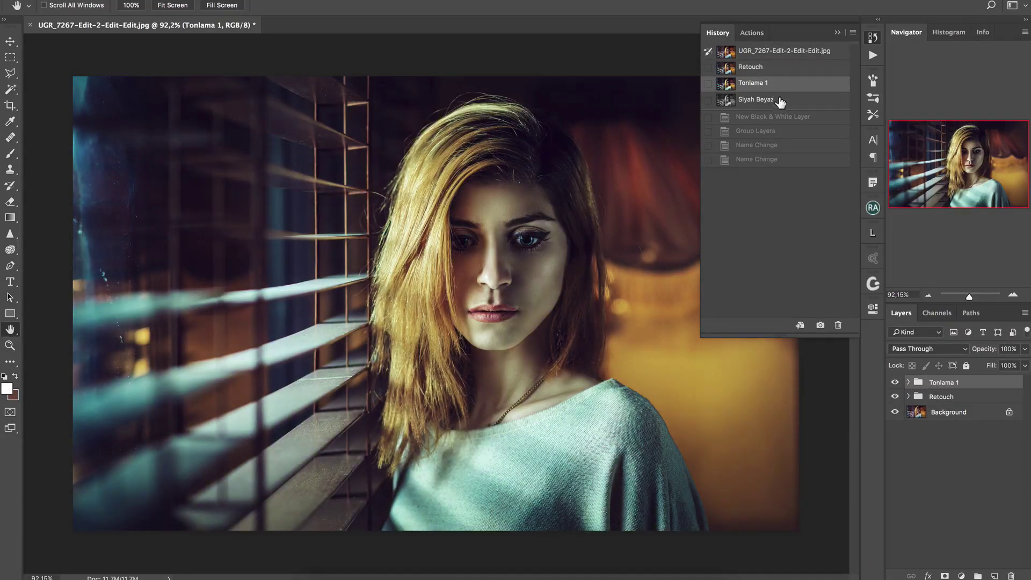
left_click(780, 102)
left_click(779, 86)
left_click(777, 107)
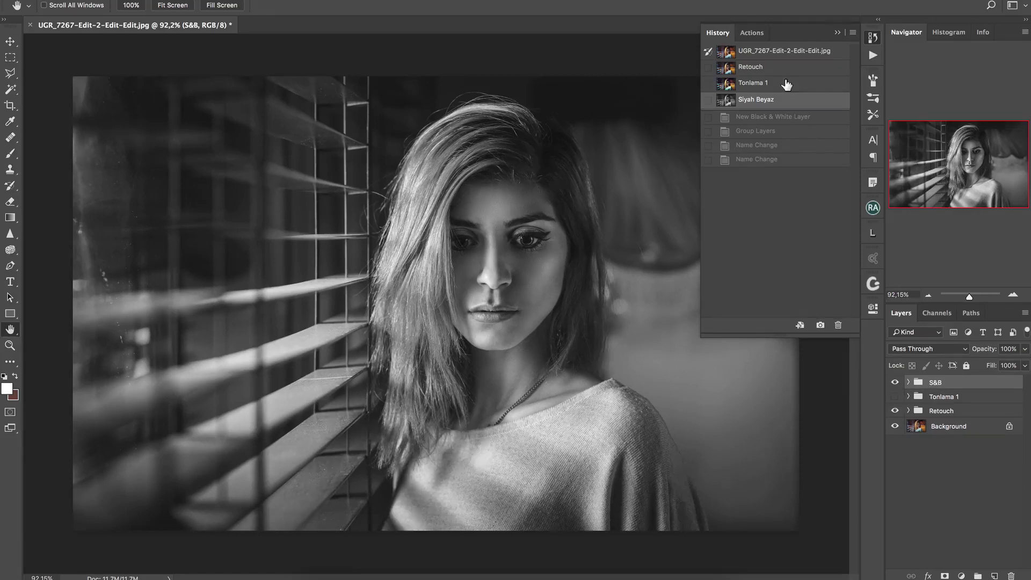
left_click(786, 85)
left_click(784, 103)
left_click(772, 85)
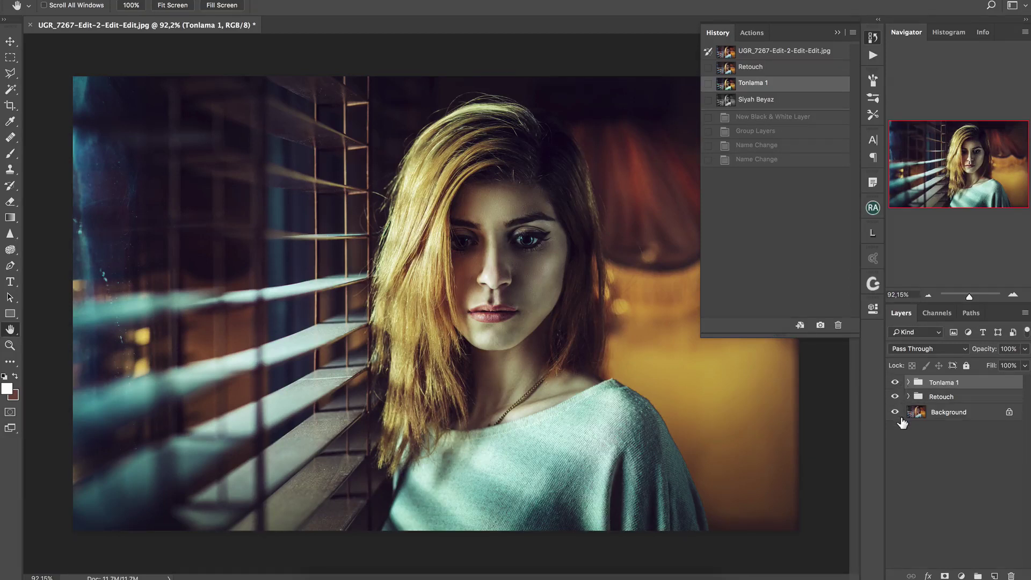
left_click(762, 99)
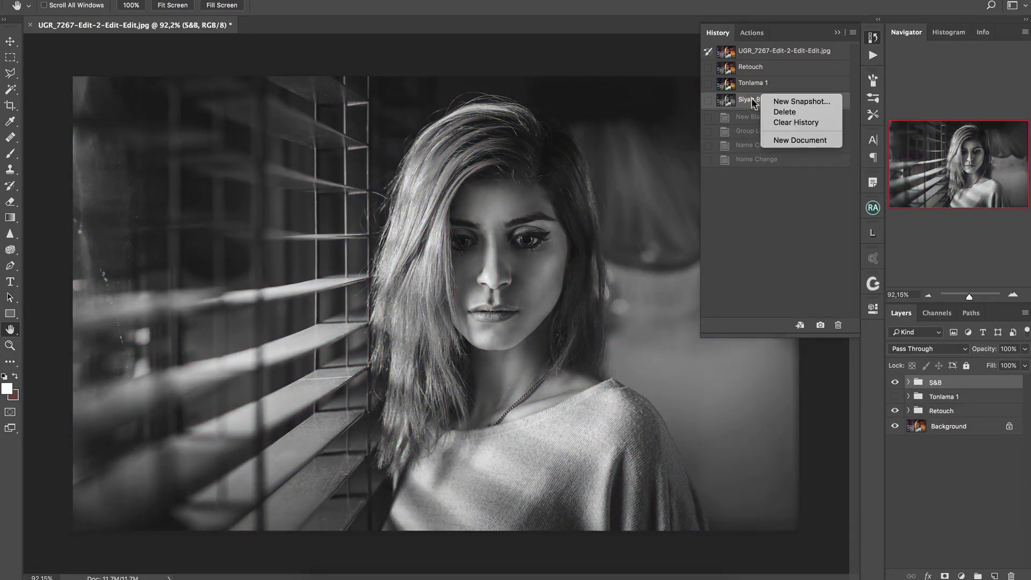
left_click(806, 141)
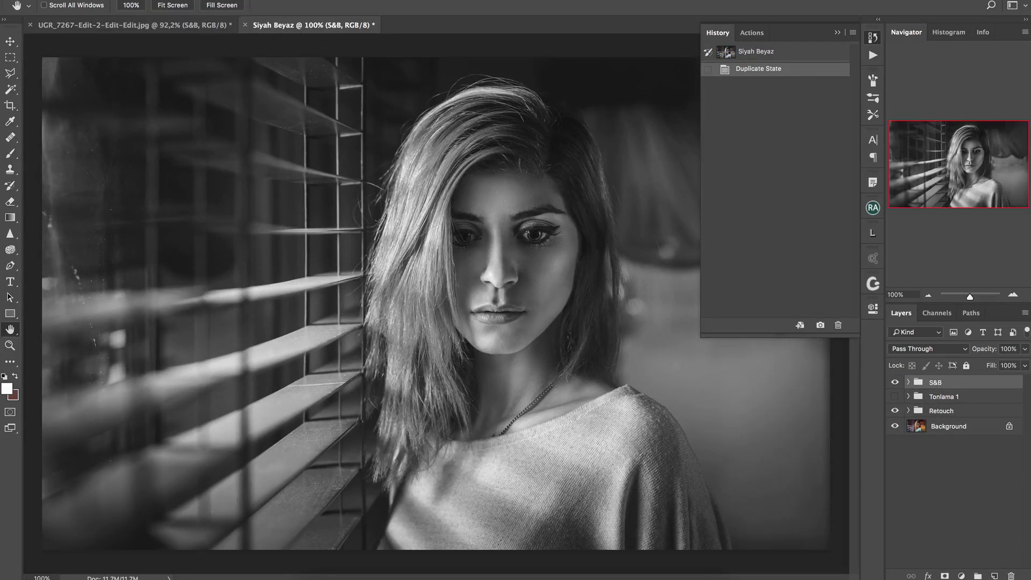
left_click(115, 0)
left_click(314, 6)
left_click(245, 24)
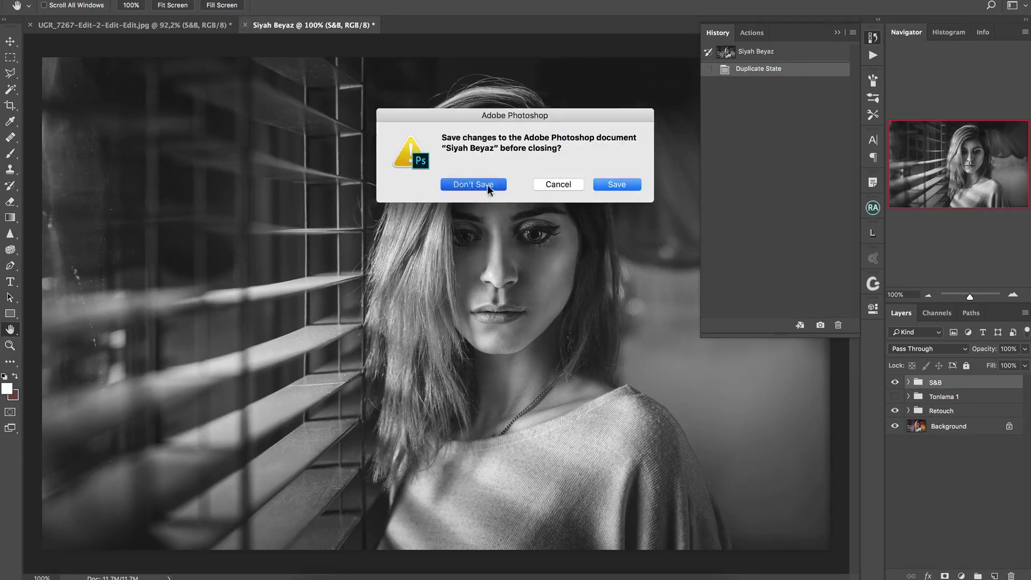
left_click(473, 184)
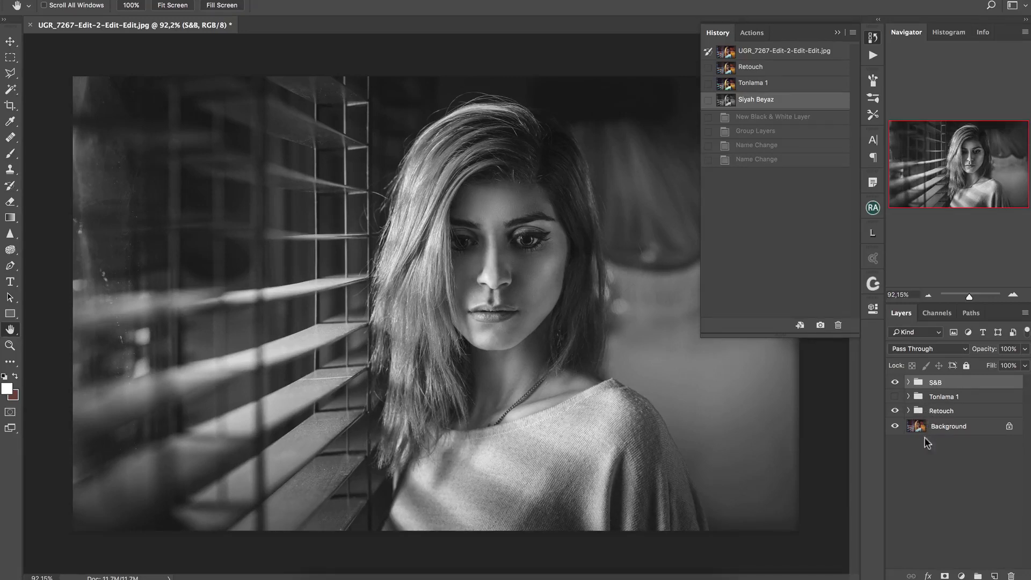
- Restore the colour Retouch snapshot and collapse the History panel
left_click(763, 67)
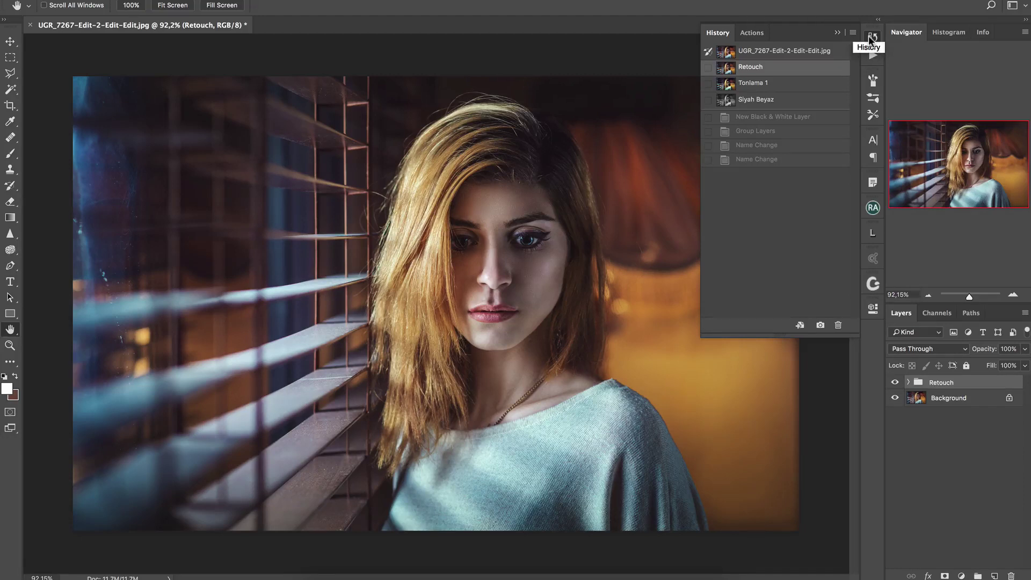
left_click(871, 38)
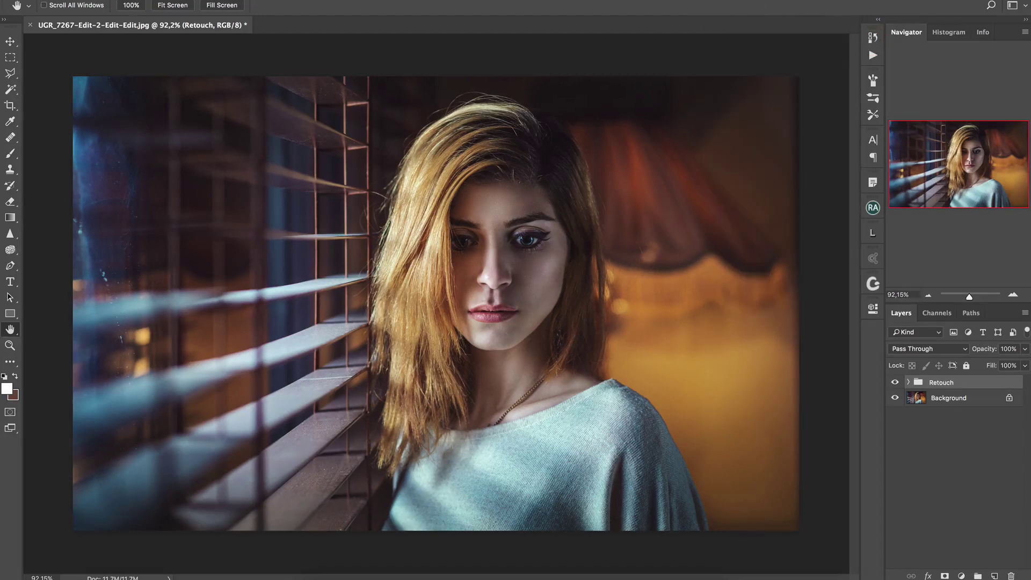